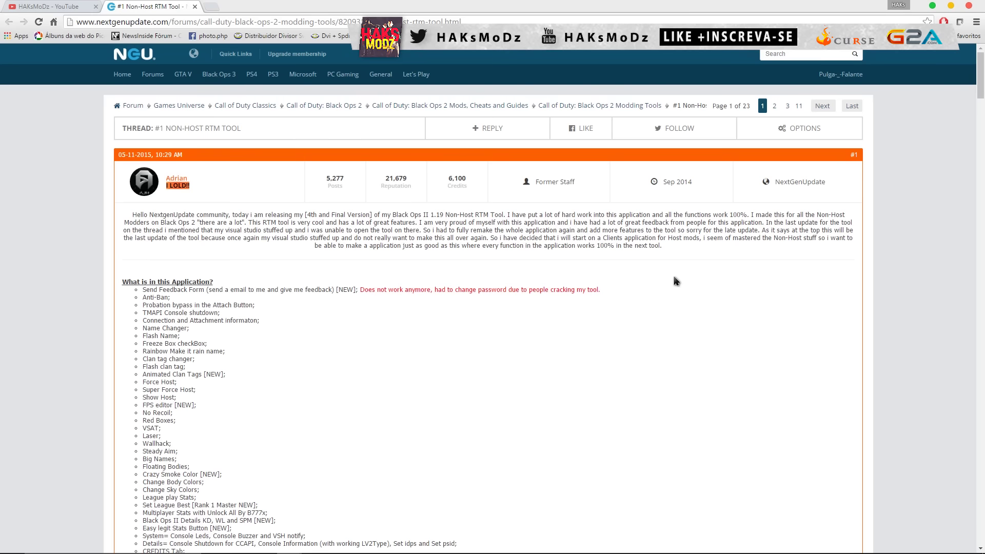
Examine the Non-Host RTM Tool thread's feature list, application pictures and download section.
{"action": "scroll", "coordinate": [675, 281], "scroll_direction": "down", "scroll_amount": 7}
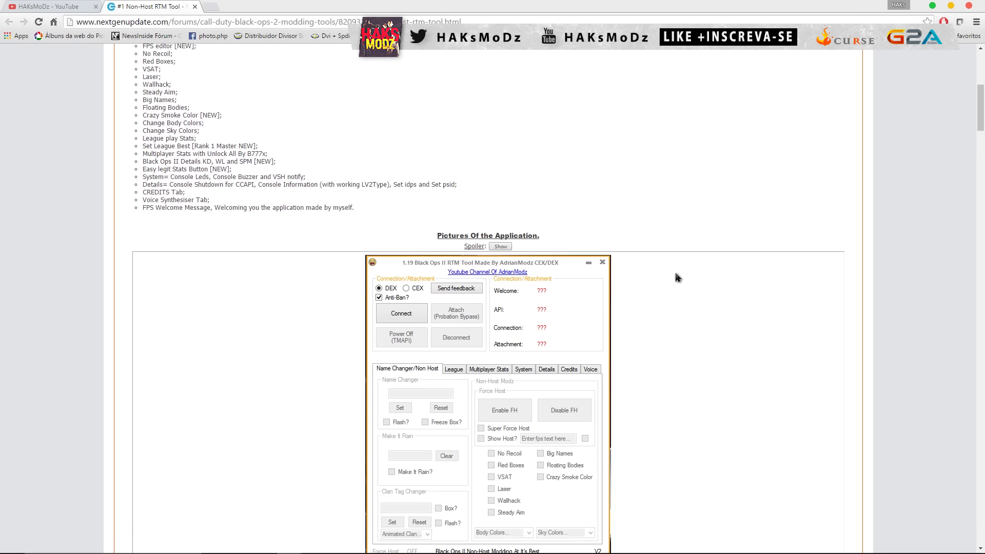
{"action": "scroll", "coordinate": [693, 421], "scroll_direction": "down", "scroll_amount": 1}
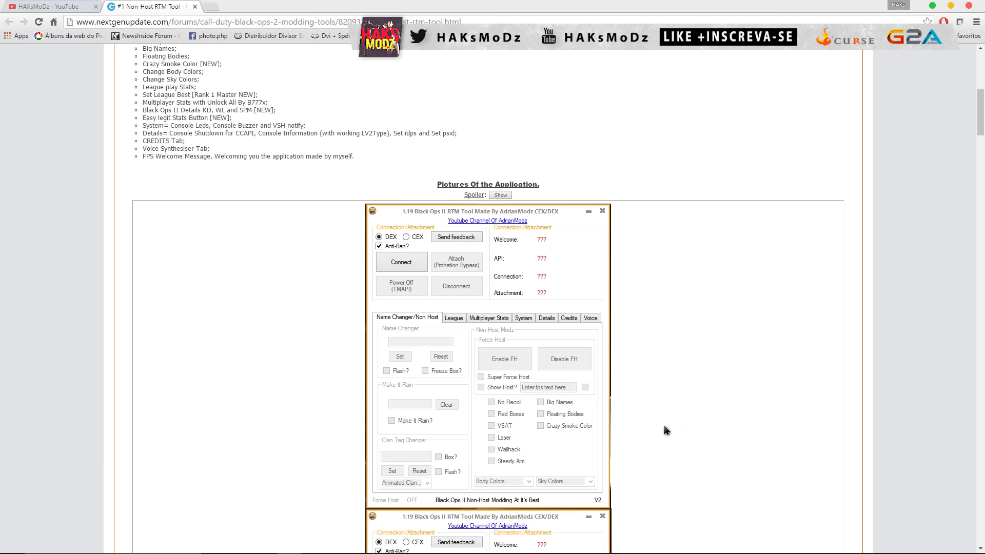
{"action": "scroll", "coordinate": [667, 425], "scroll_direction": "down", "scroll_amount": 2}
{"action": "scroll", "coordinate": [679, 317], "scroll_direction": "up", "scroll_amount": 1}
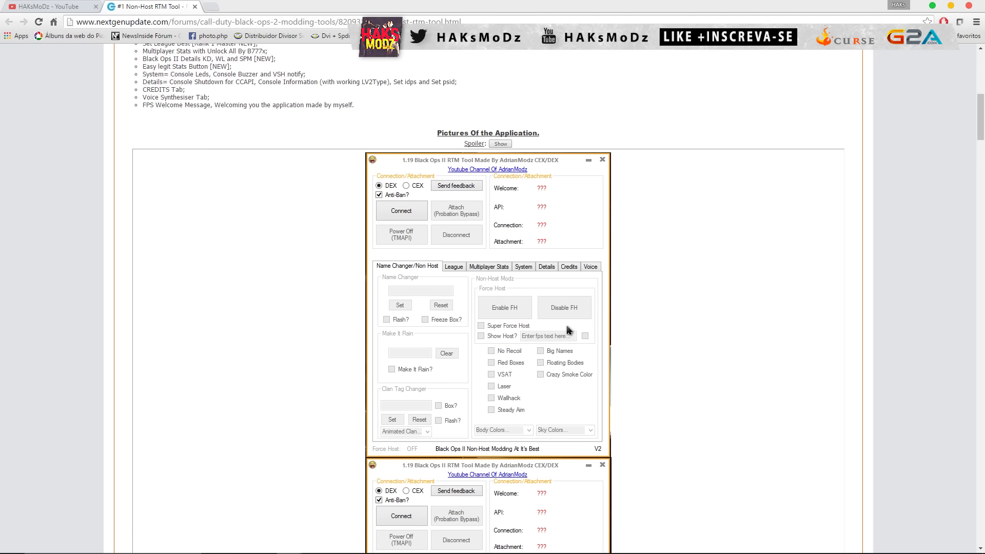
{"action": "scroll", "coordinate": [569, 328], "scroll_direction": "down", "scroll_amount": 1}
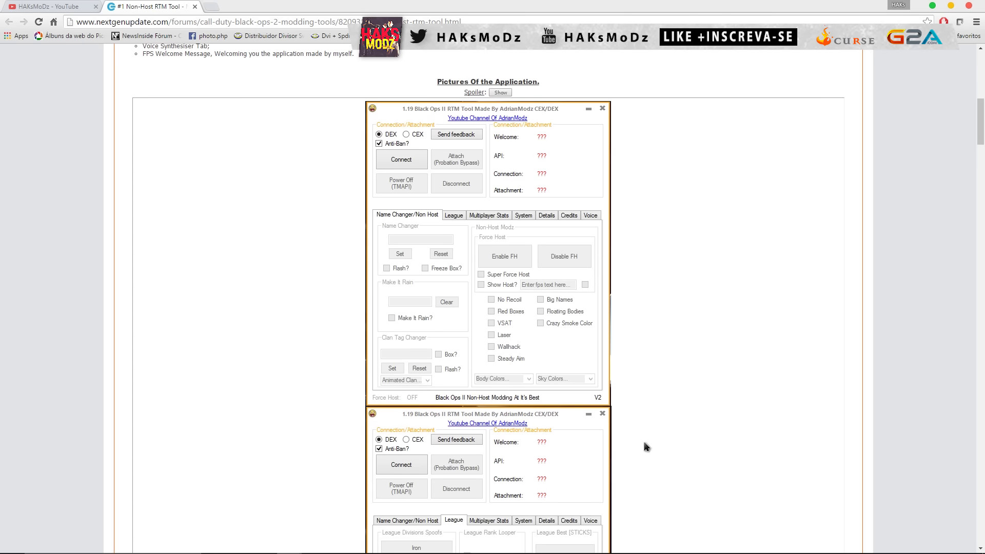
{"action": "scroll", "coordinate": [552, 300], "scroll_direction": "down", "scroll_amount": 10}
{"action": "scroll", "coordinate": [549, 300], "scroll_direction": "down", "scroll_amount": 20}
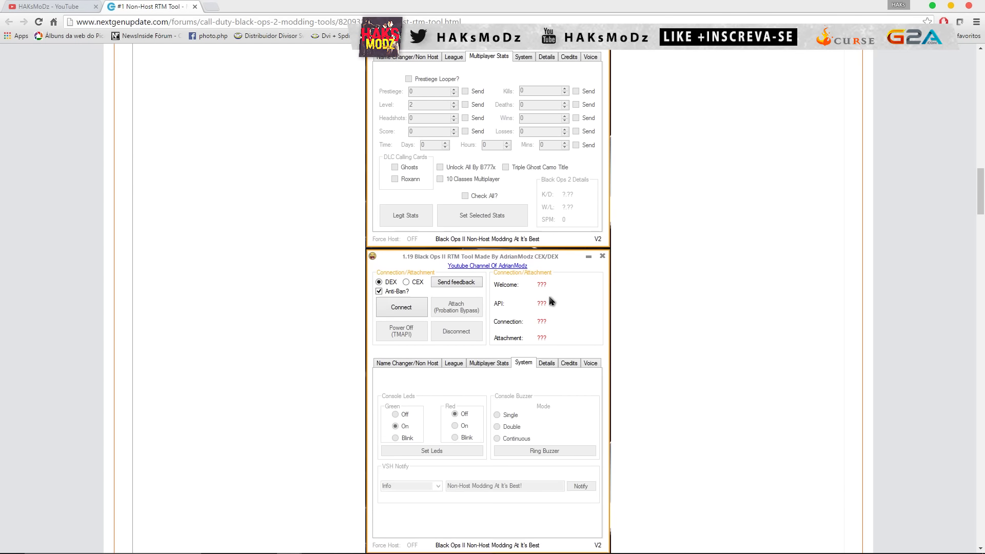
{"action": "scroll", "coordinate": [583, 373], "scroll_direction": "down", "scroll_amount": 8}
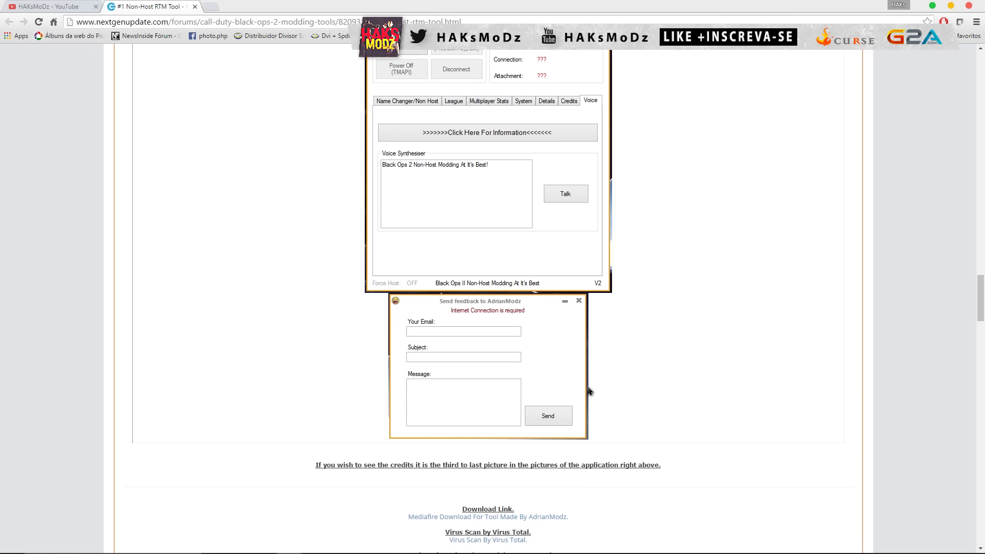
{"action": "scroll", "coordinate": [607, 338], "scroll_direction": "up", "scroll_amount": 7}
{"action": "scroll", "coordinate": [607, 338], "scroll_direction": "up", "scroll_amount": 20}
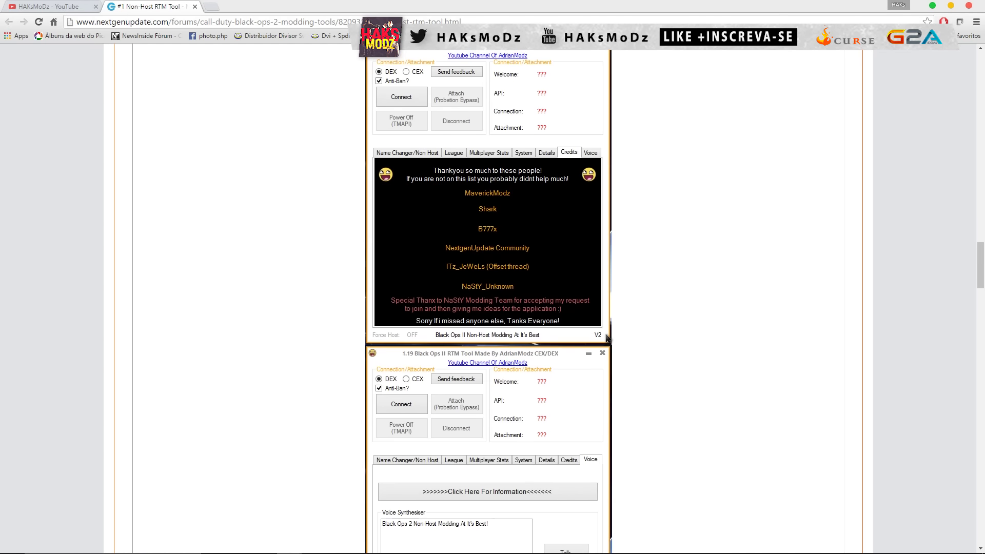
{"action": "scroll", "coordinate": [649, 349], "scroll_direction": "up", "scroll_amount": 13}
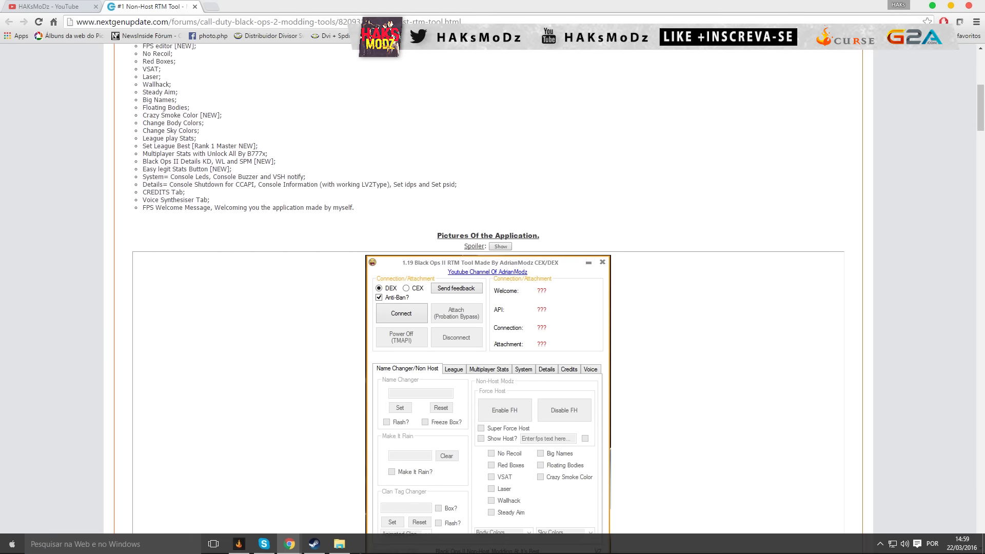
Switch to File Explorer and launch the Black Ops II 1.19 Non-Host RTM Tool from its folder.
{"action": "left_click", "coordinate": [339, 544]}
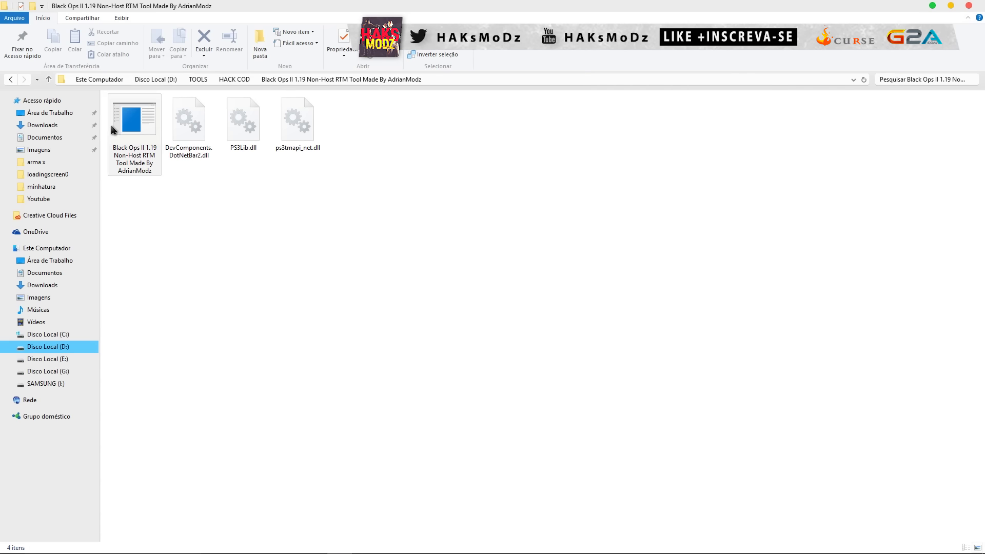
{"action": "left_click", "coordinate": [139, 128]}
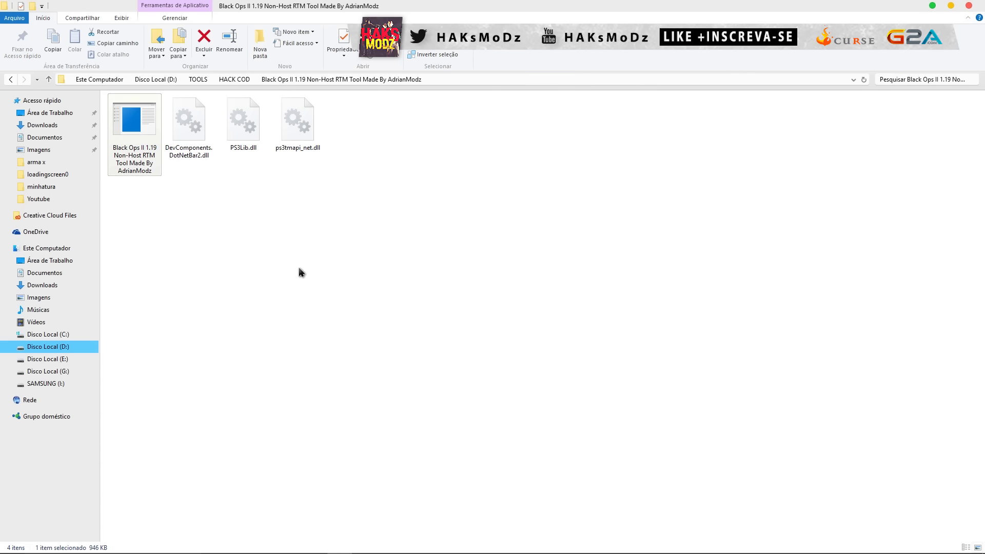
{"action": "double_click", "coordinate": [140, 128]}
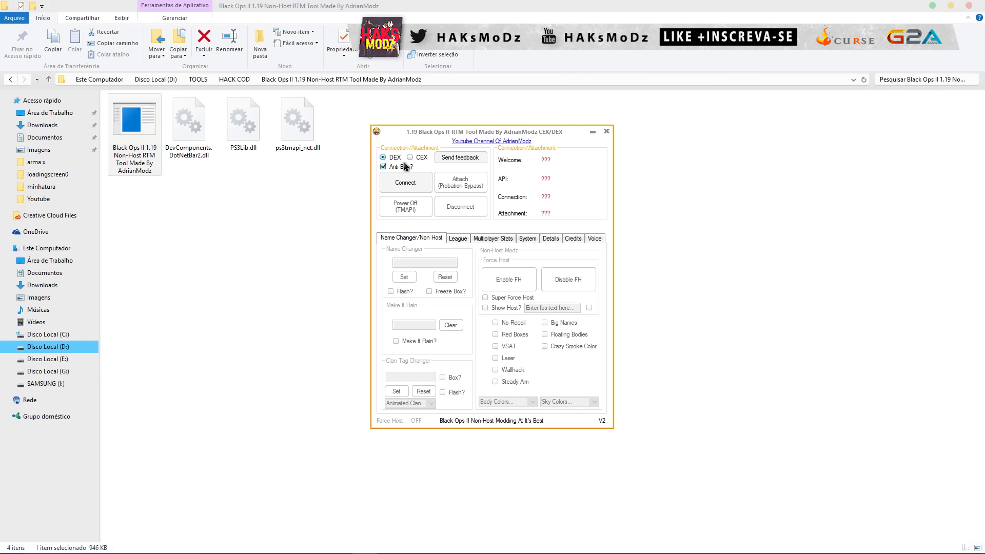
{"action": "left_click", "coordinate": [424, 180]}
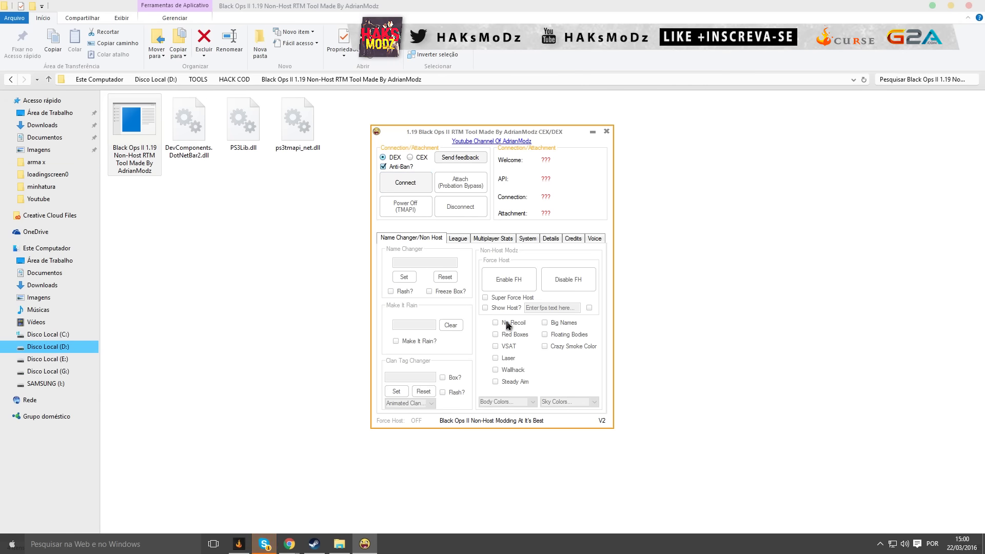
Search Windows for "tar", open Target Manager, and move its window clear of the RTM tool's connection area.
{"action": "left_click", "coordinate": [21, 544]}
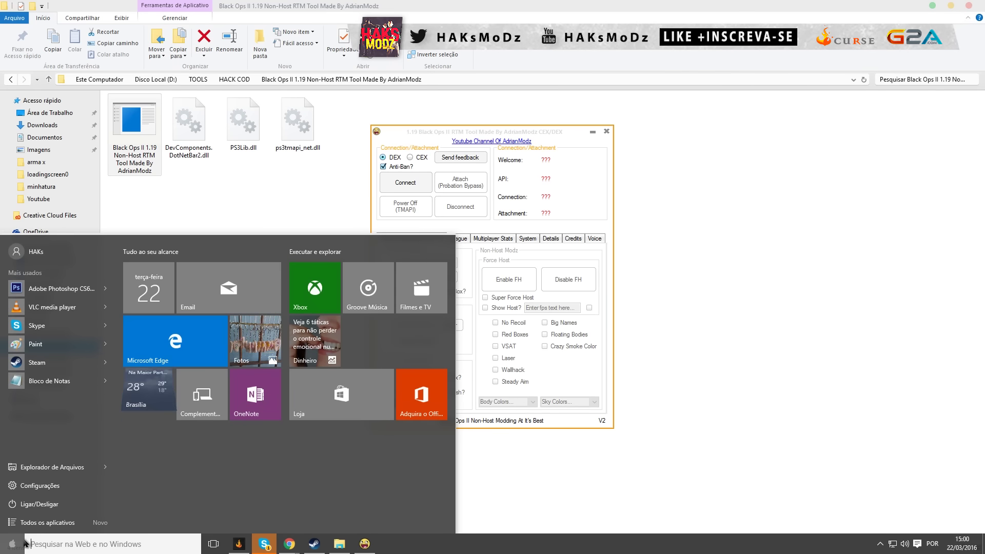
{"action": "type", "text": "tar"}
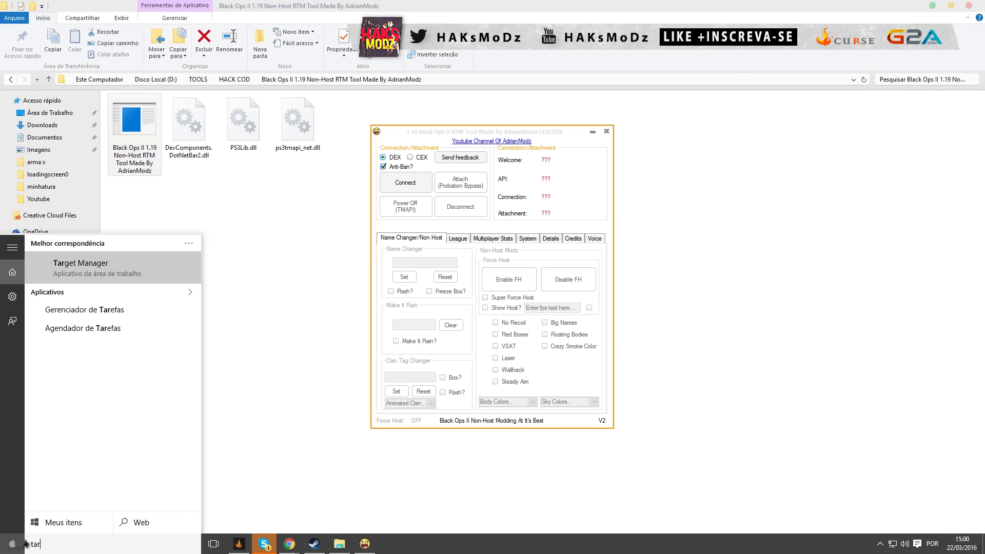
{"action": "key", "text": "Escape"}
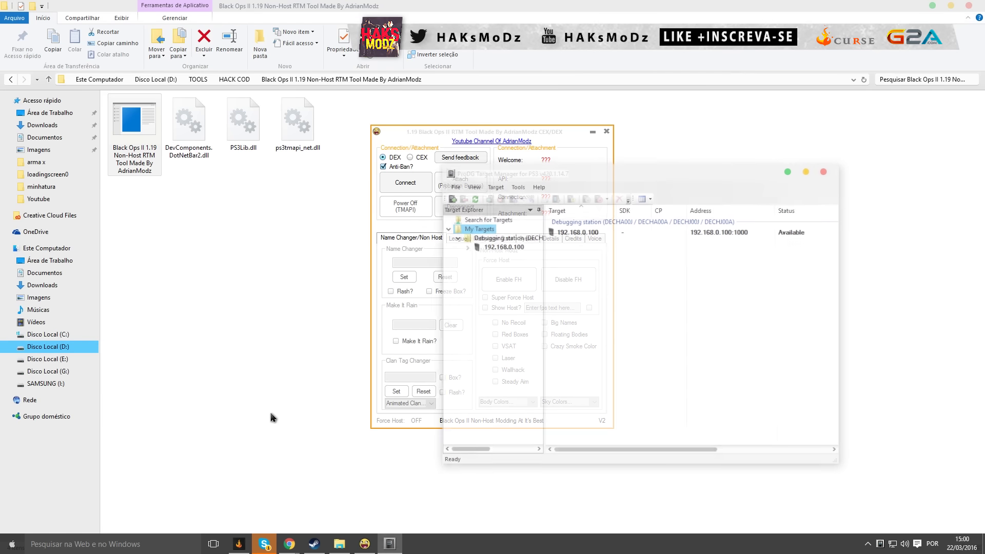
{"action": "left_click_drag", "start_coordinate": [587, 176], "coordinate": [613, 188]}
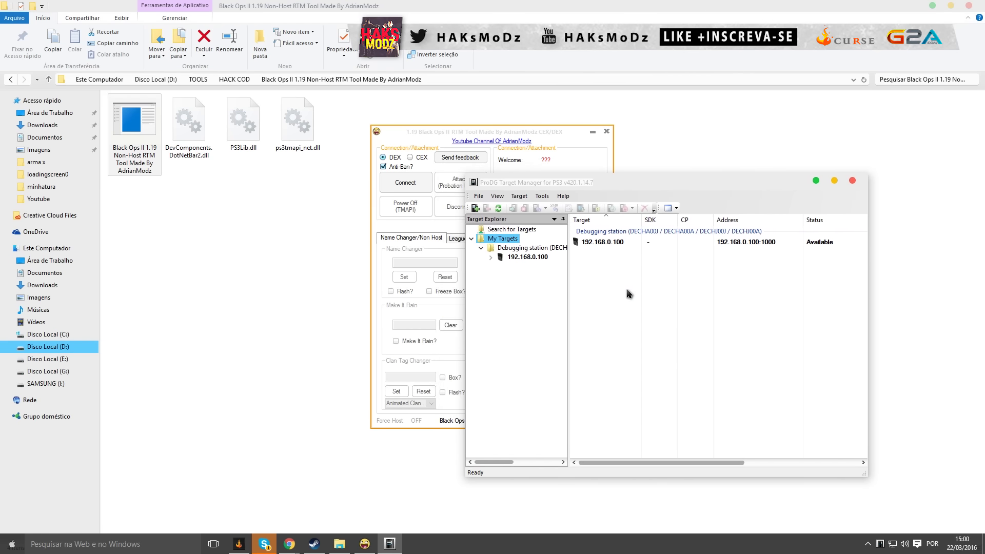
Connect to the 192.168.0.100 debugging station target in Target Manager.
{"action": "left_click", "coordinate": [605, 243]}
{"action": "right_click", "coordinate": [605, 243]}
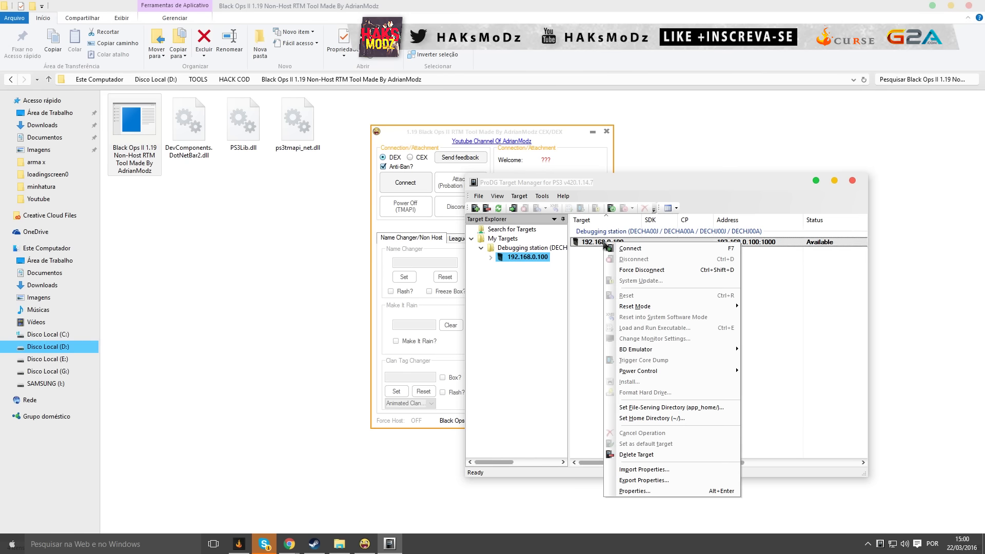
{"action": "left_click", "coordinate": [623, 249]}
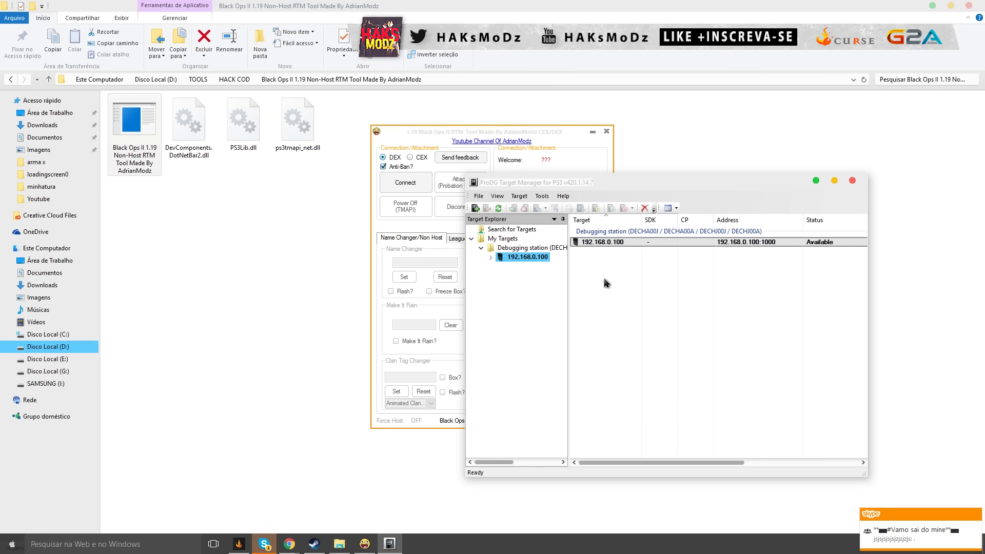
Dismiss the Skype notification and connect the RTM tool to the console in DEX mode.
{"action": "left_click", "coordinate": [973, 513]}
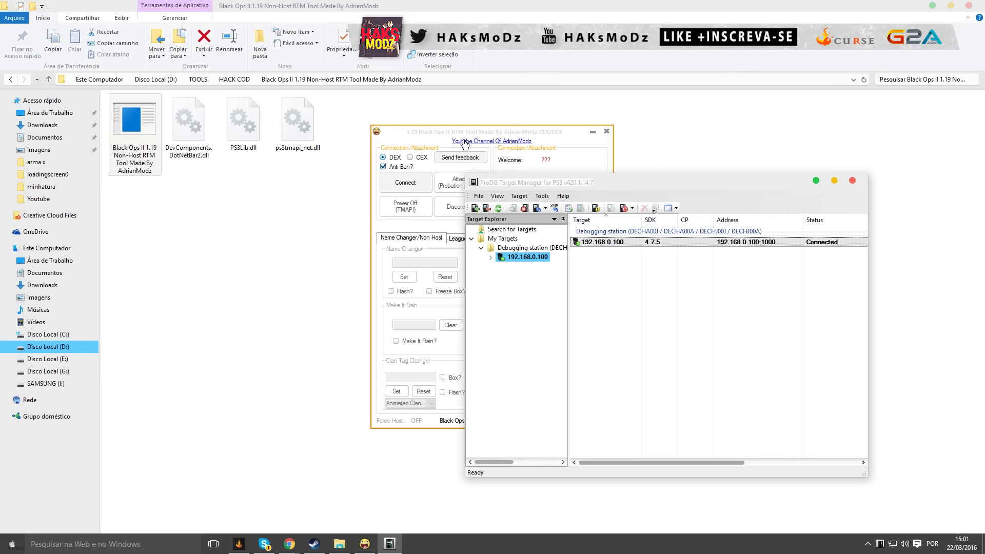
{"action": "left_click", "coordinate": [417, 142]}
{"action": "left_click", "coordinate": [404, 184]}
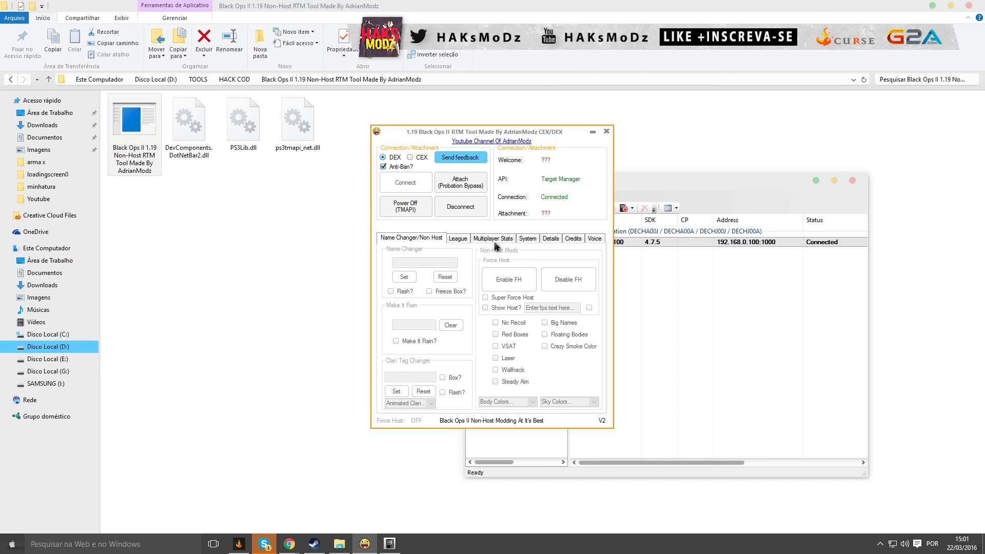
Look through the RTM tool's League, Multiplayer Stats, System, Details, Credits and Voice pages, then return to Name Changer/Non Host.
{"action": "left_click", "coordinate": [456, 240]}
{"action": "left_click", "coordinate": [493, 239]}
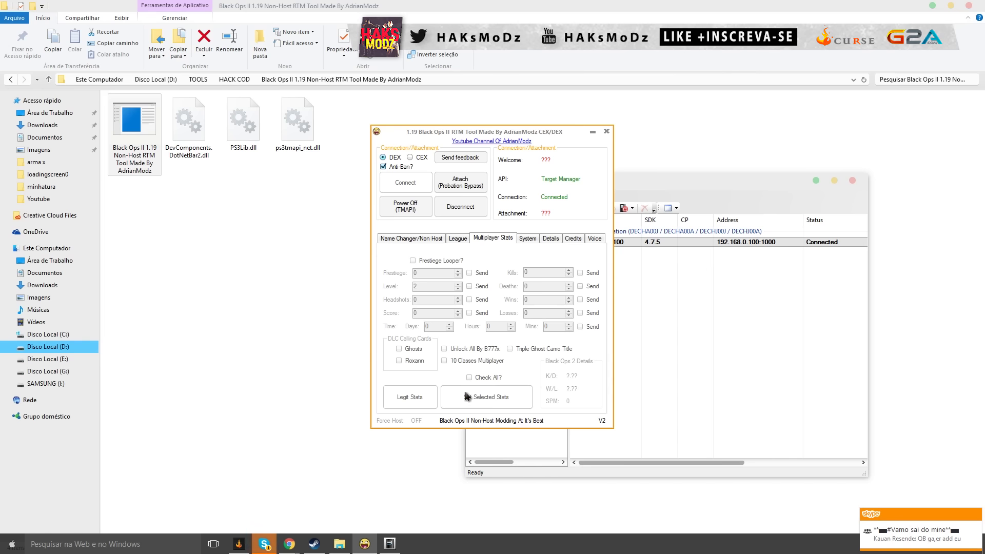
{"action": "left_click", "coordinate": [527, 239]}
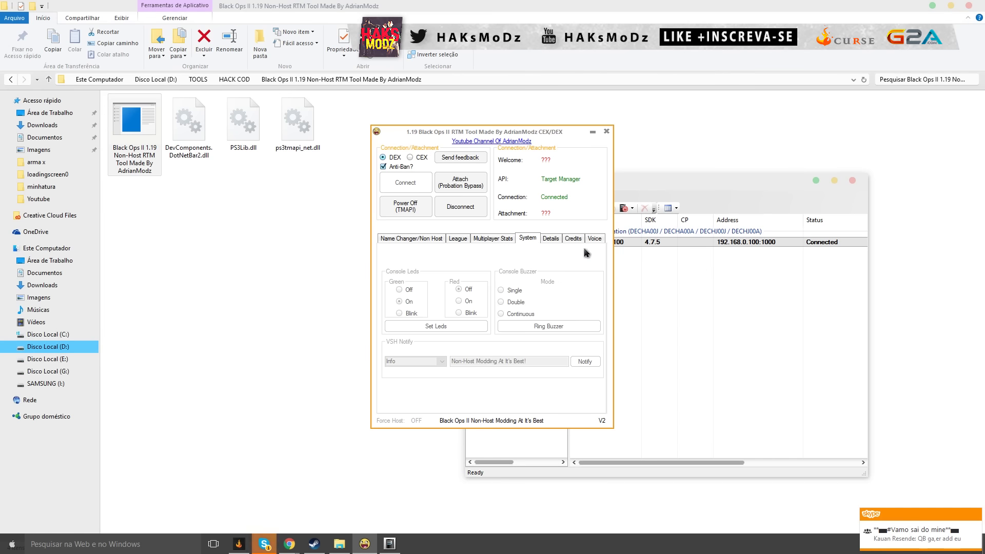
{"action": "left_click", "coordinate": [550, 239]}
{"action": "left_click", "coordinate": [572, 239]}
{"action": "left_click", "coordinate": [586, 240]}
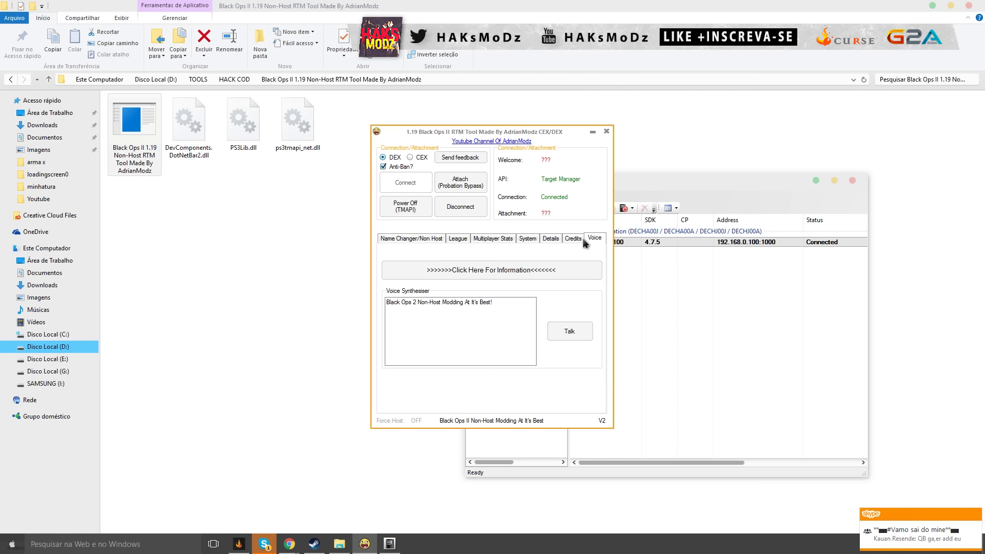
{"action": "left_click", "coordinate": [382, 241]}
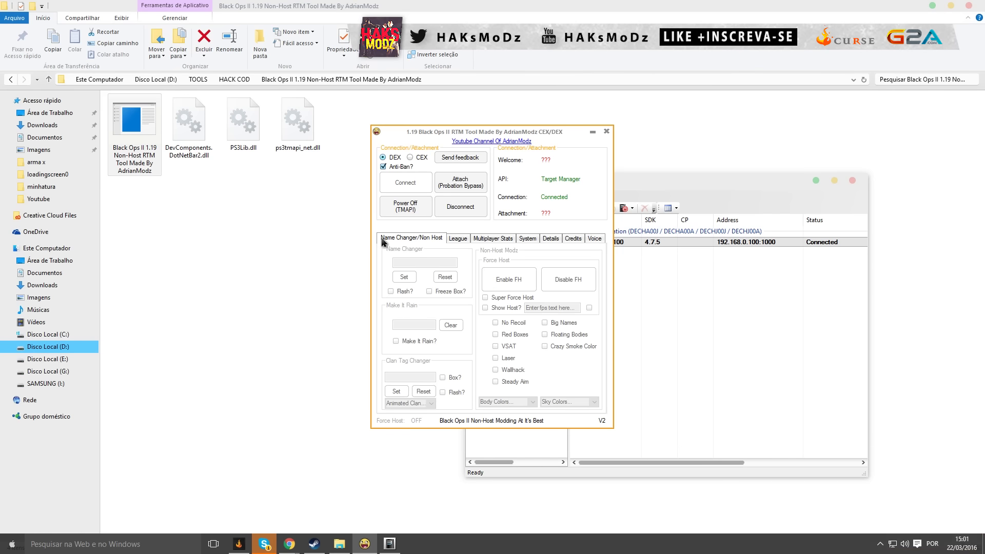
Disconnect the RTM tool from the console, and close both the tool and Target Manager.
{"action": "left_click", "coordinate": [448, 208]}
{"action": "left_click", "coordinate": [606, 131]}
{"action": "left_click", "coordinate": [695, 241]}
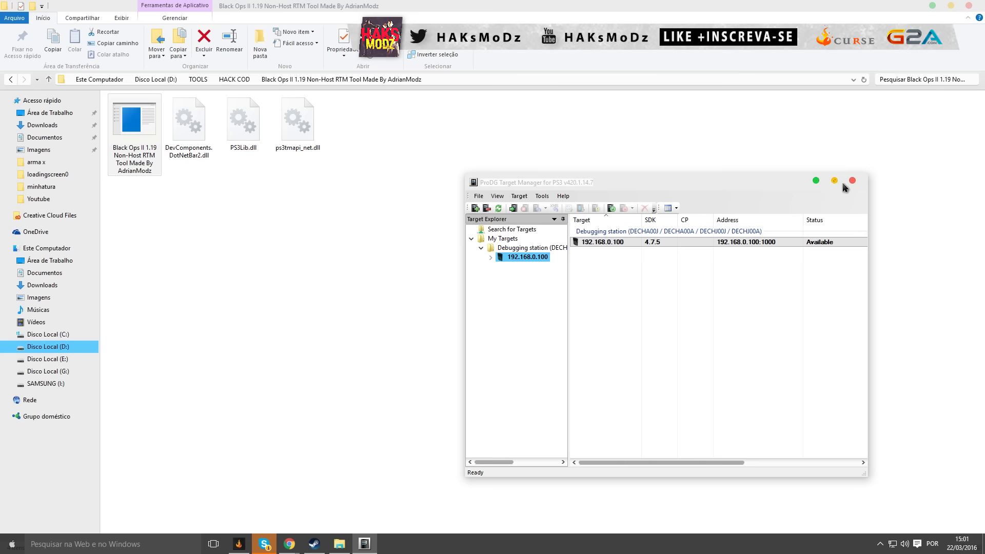
{"action": "left_click", "coordinate": [851, 181]}
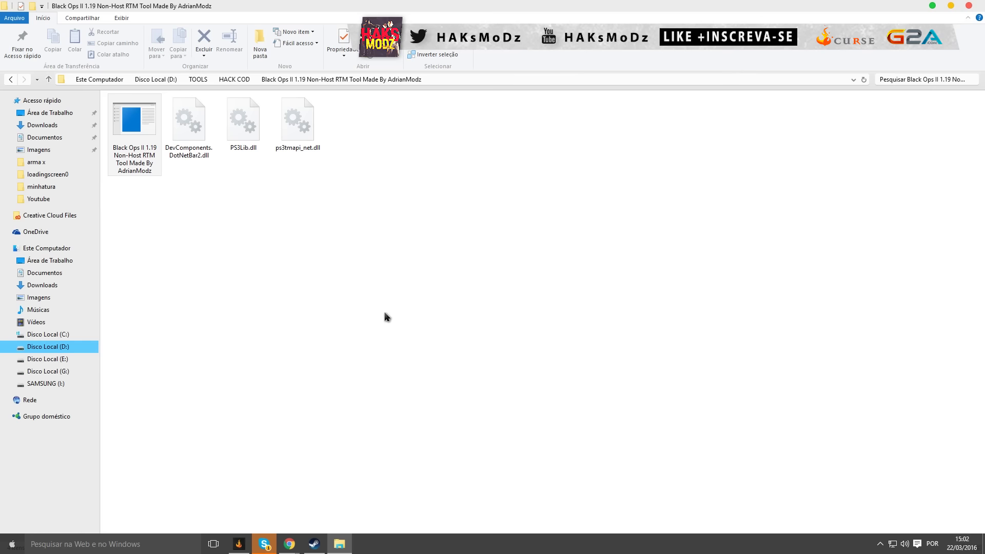
Go up to the HACK COD folder and view the modding tools stored there.
{"action": "left_click", "coordinate": [226, 81]}
{"action": "left_click_drag", "start_coordinate": [178, 226], "coordinate": [152, 166]}
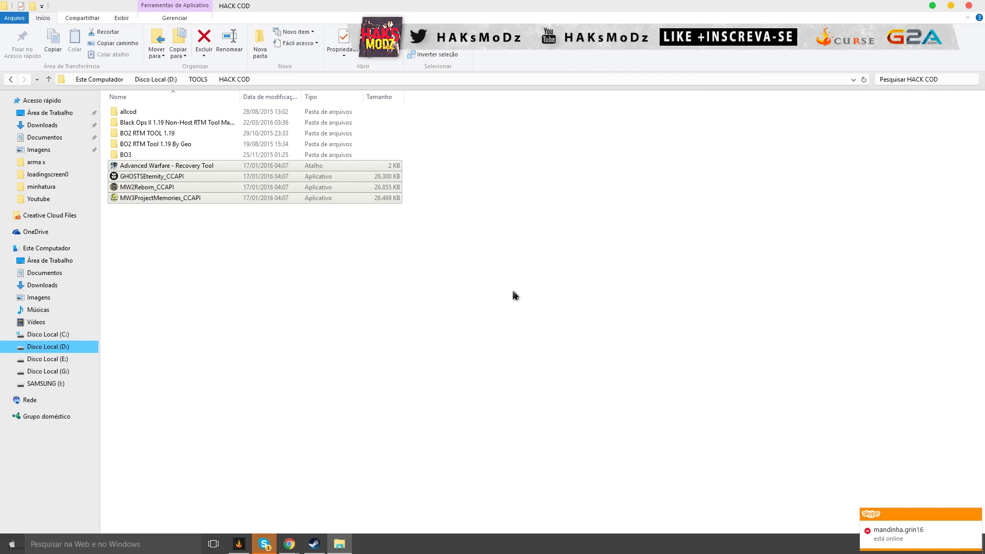
{"action": "left_click", "coordinate": [516, 305]}
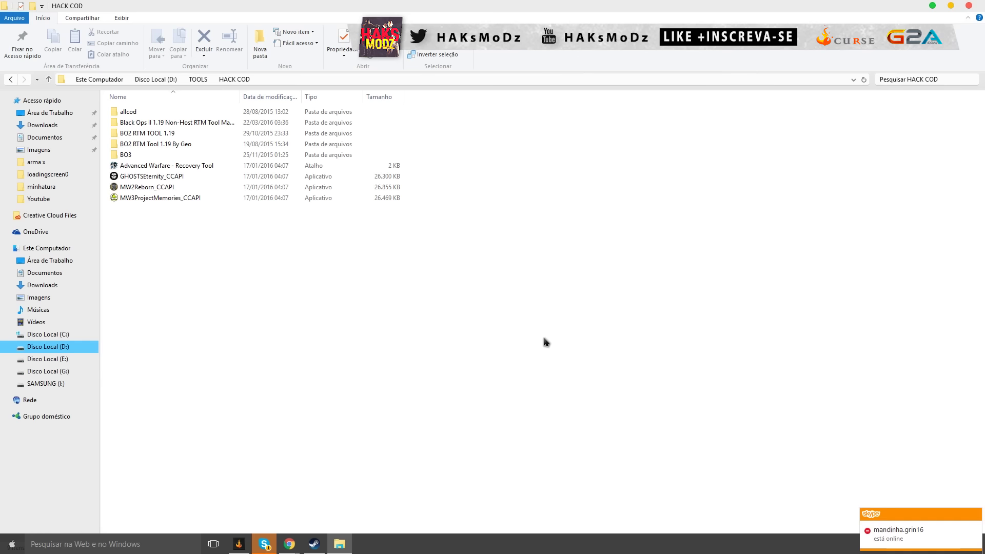